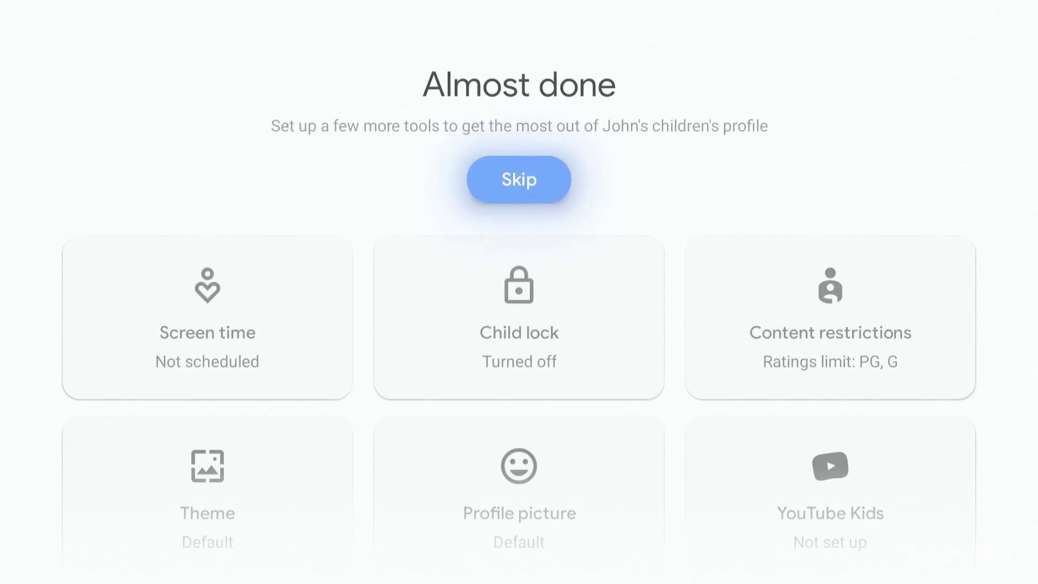
- Open Screen time and start setting up a daily limit
{"action": "key", "text": "Down"}
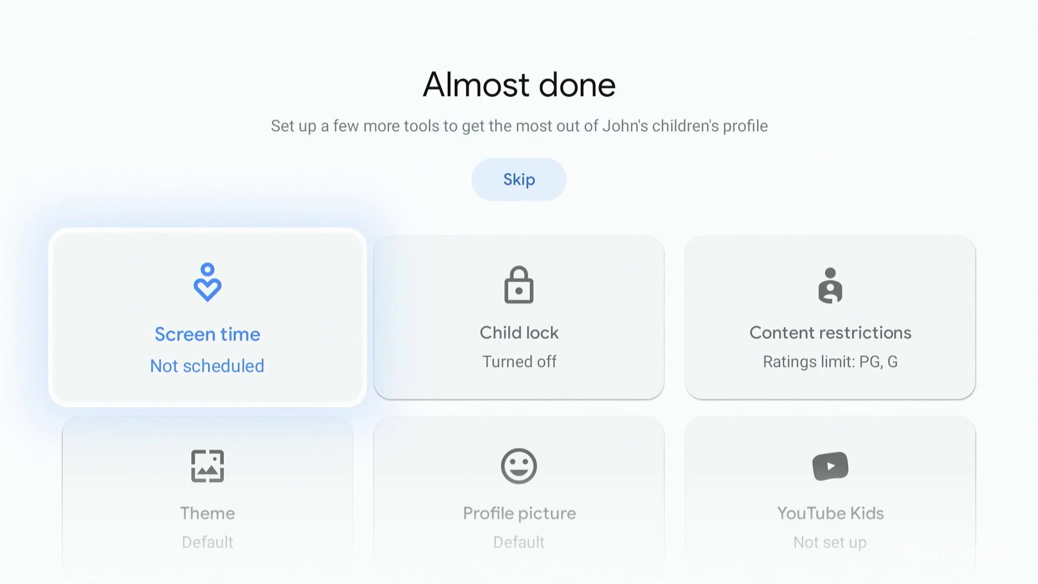
{"action": "key", "text": "Return"}
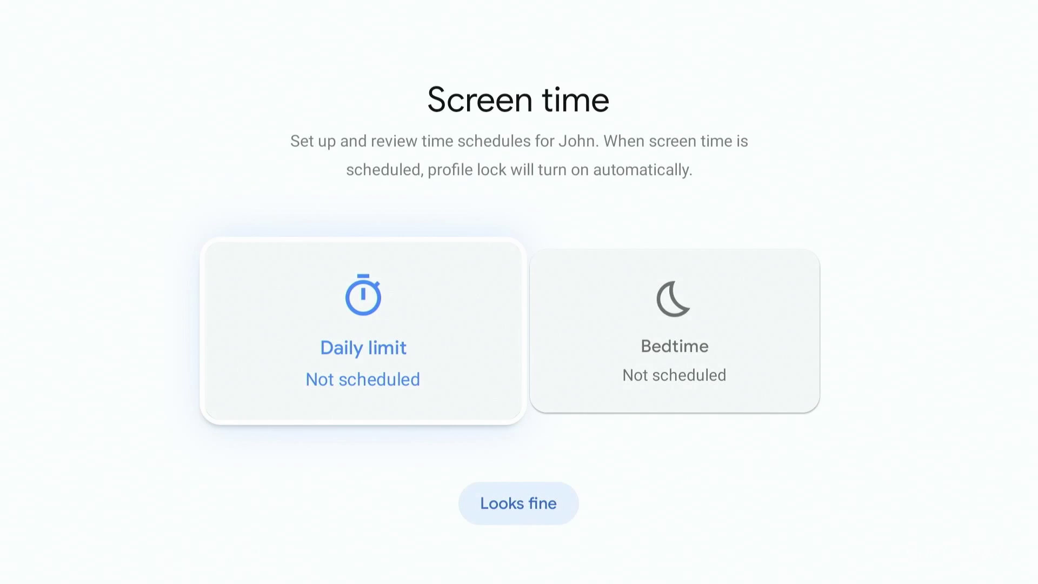
{"action": "key", "text": "Return"}
{"action": "key", "text": "Return"}
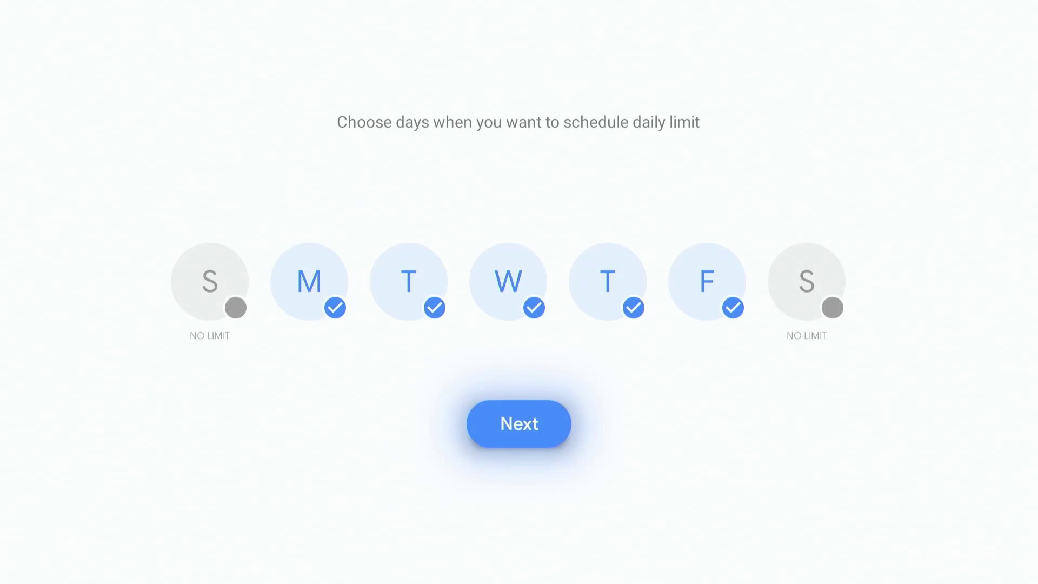
{"action": "key", "text": "Up"}
{"action": "key", "text": "Right"}
{"action": "key", "text": "Right"}
{"action": "key", "text": "Left"}
{"action": "key", "text": "Left"}
- Limit only Monday to Friday by unchecking Sunday and Saturday
{"action": "key", "text": "Return"}
{"action": "key", "text": "Right"}
{"action": "key", "text": "Right"}
{"action": "key", "text": "Right"}
{"action": "key", "text": "Right"}
{"action": "key", "text": "Right"}
{"action": "key", "text": "Right"}
{"action": "key", "text": "Return"}
{"action": "key", "text": "Down"}
{"action": "key", "text": "Up"}
{"action": "key", "text": "Return"}
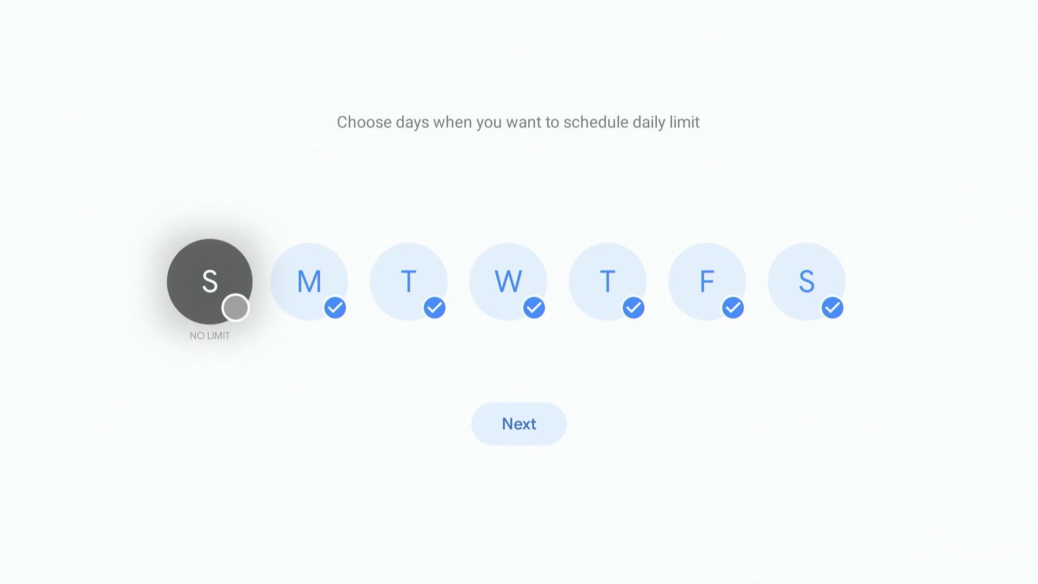
{"action": "key", "text": "Right"}
{"action": "key", "text": "Right"}
{"action": "key", "text": "Right"}
{"action": "key", "text": "Right"}
{"action": "key", "text": "Right"}
{"action": "key", "text": "Right"}
{"action": "key", "text": "Return"}
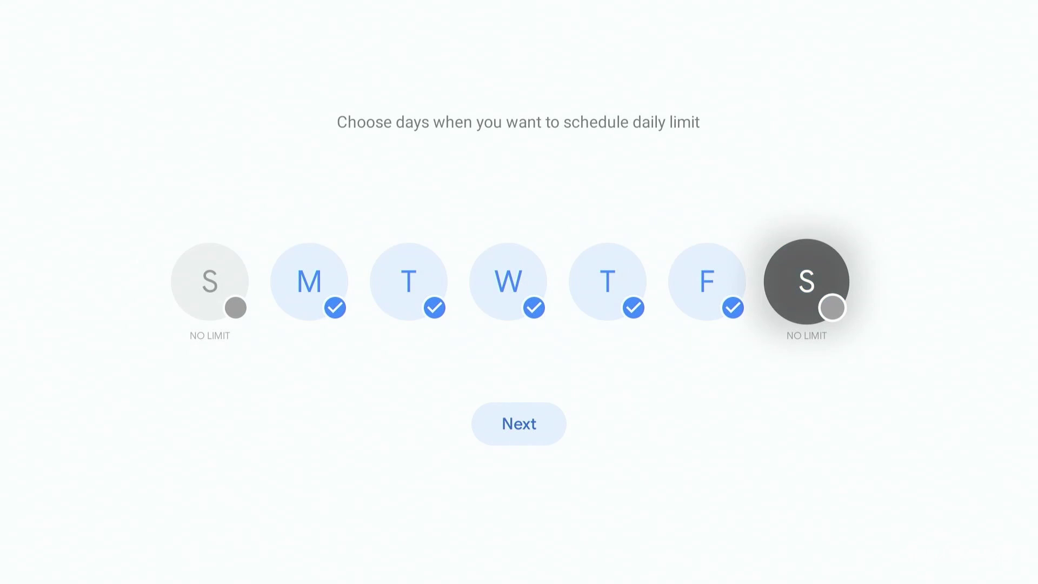
{"action": "key", "text": "Left"}
{"action": "key", "text": "Down"}
{"action": "key", "text": "Return"}
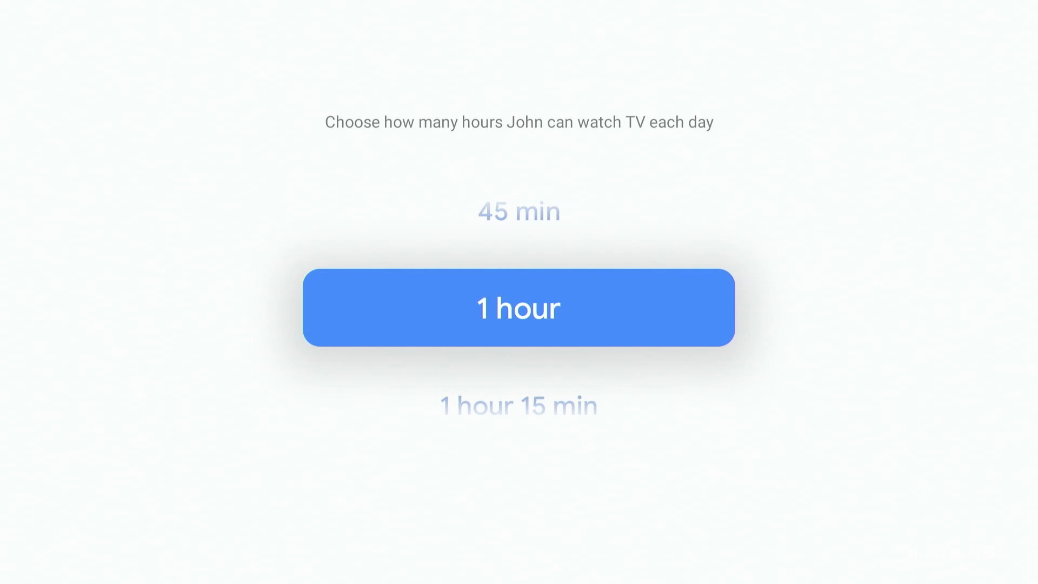
- Set the daily limit to 1 hour 30 min and accept the schedule
{"action": "key", "text": "Down"}
{"action": "key", "text": "Down"}
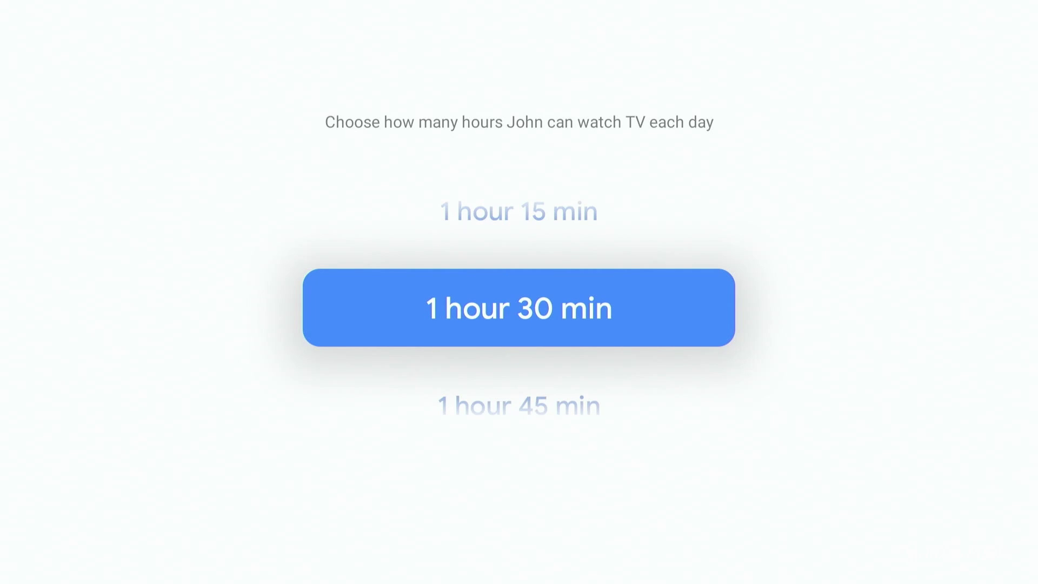
{"action": "key", "text": "Return"}
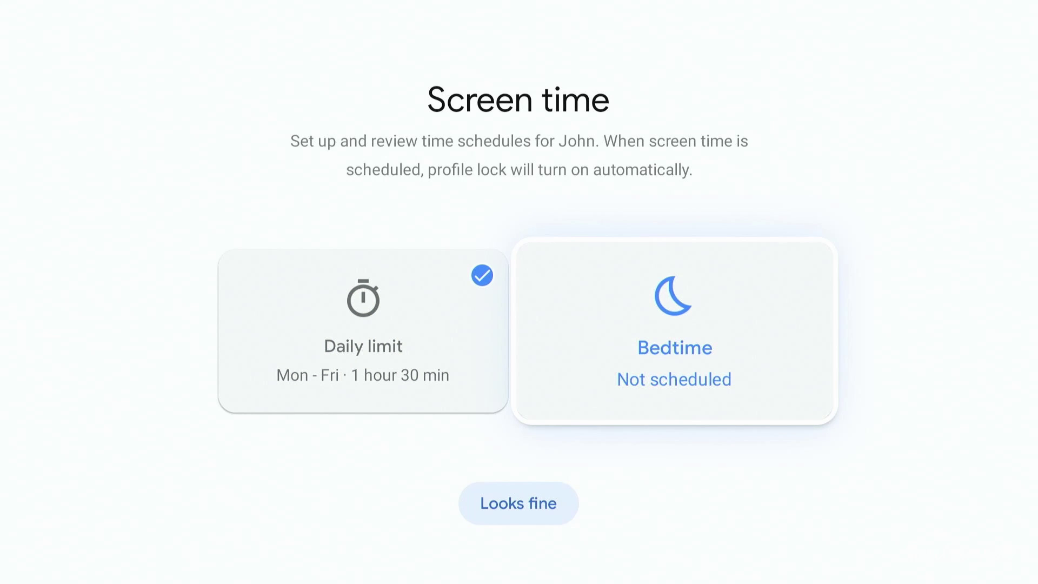
{"action": "key", "text": "Down"}
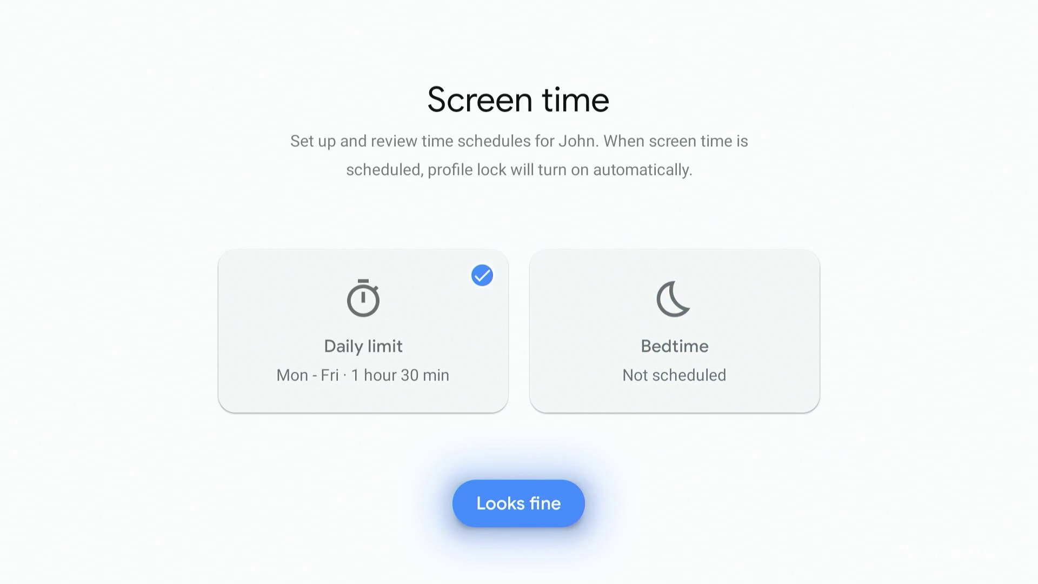
{"action": "key", "text": "Return"}
{"action": "key", "text": "Return"}
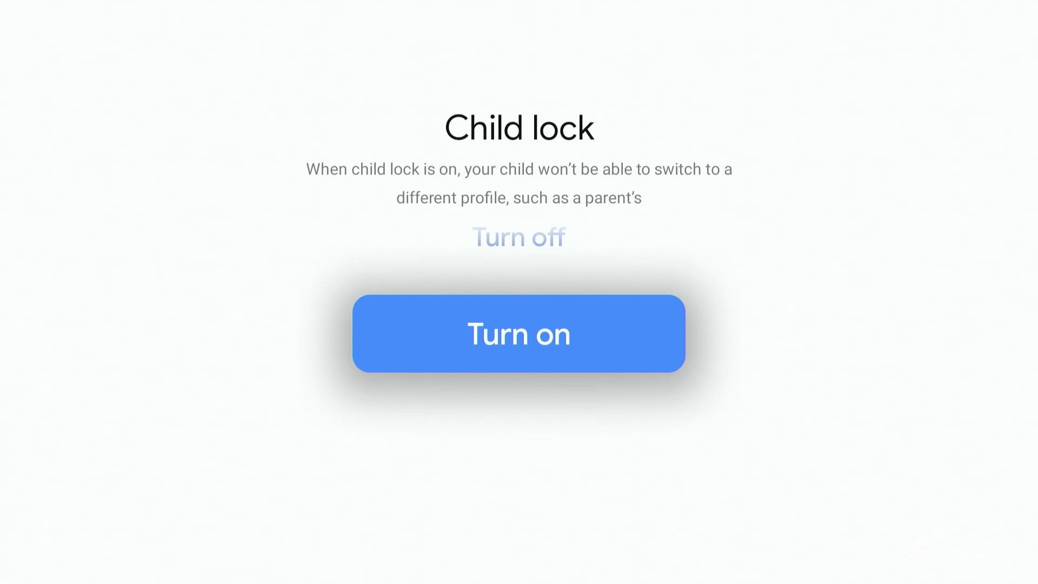
- Turn the child lock on so John can't switch to another profile
{"action": "key", "text": "Up"}
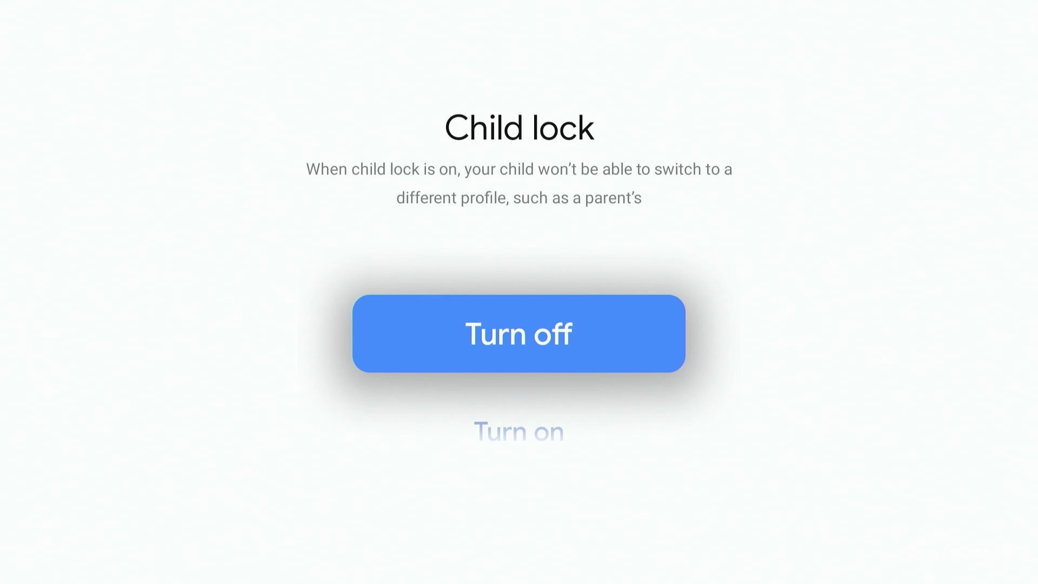
{"action": "key", "text": "Down"}
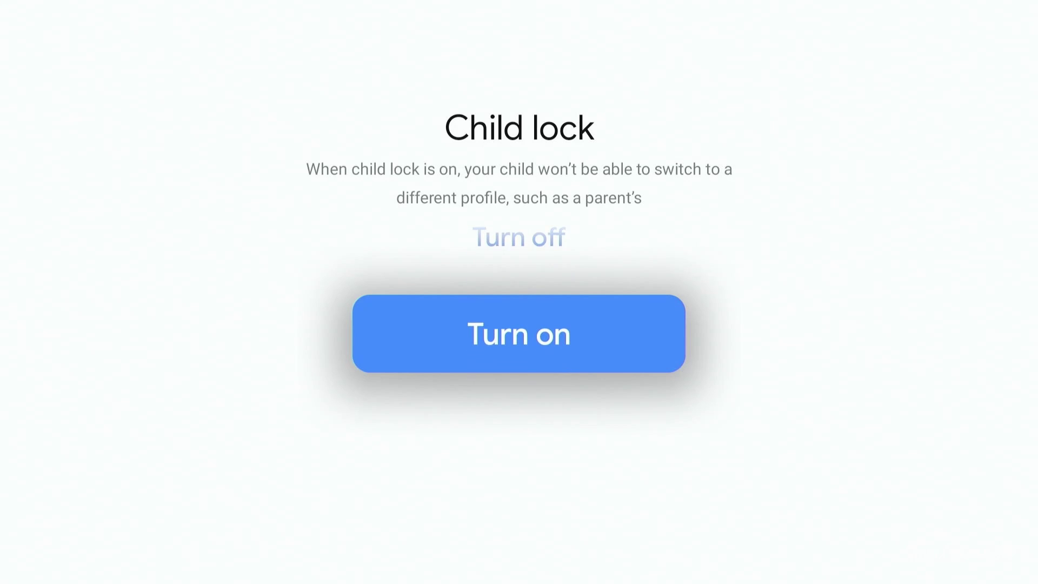
{"action": "key", "text": "Return"}
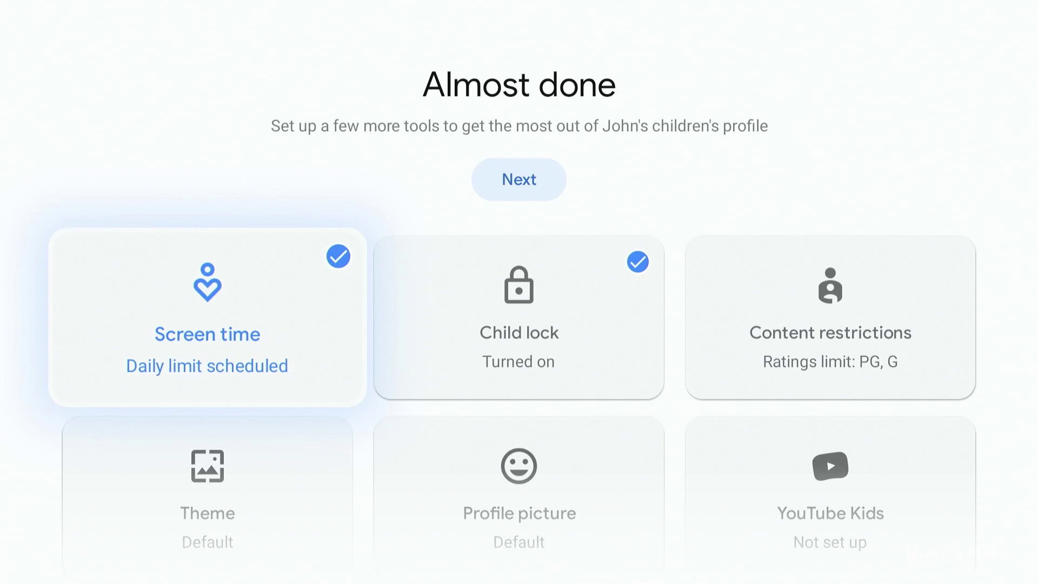
- Keep the PG and G content rating limits in Content restrictions
{"action": "key", "text": "Right"}
{"action": "key", "text": "Right"}
{"action": "key", "text": "Return"}
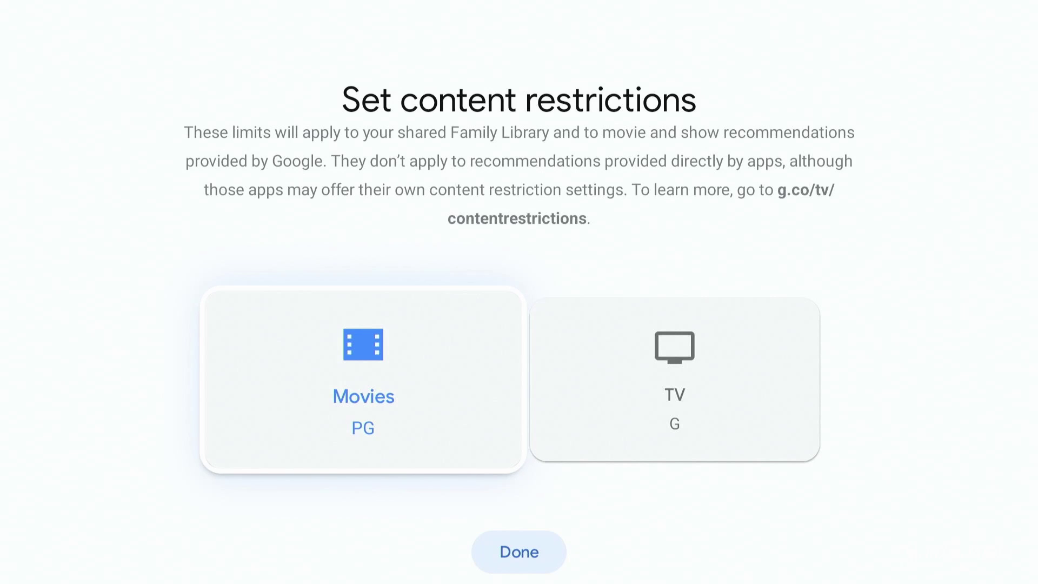
{"action": "key", "text": "Right"}
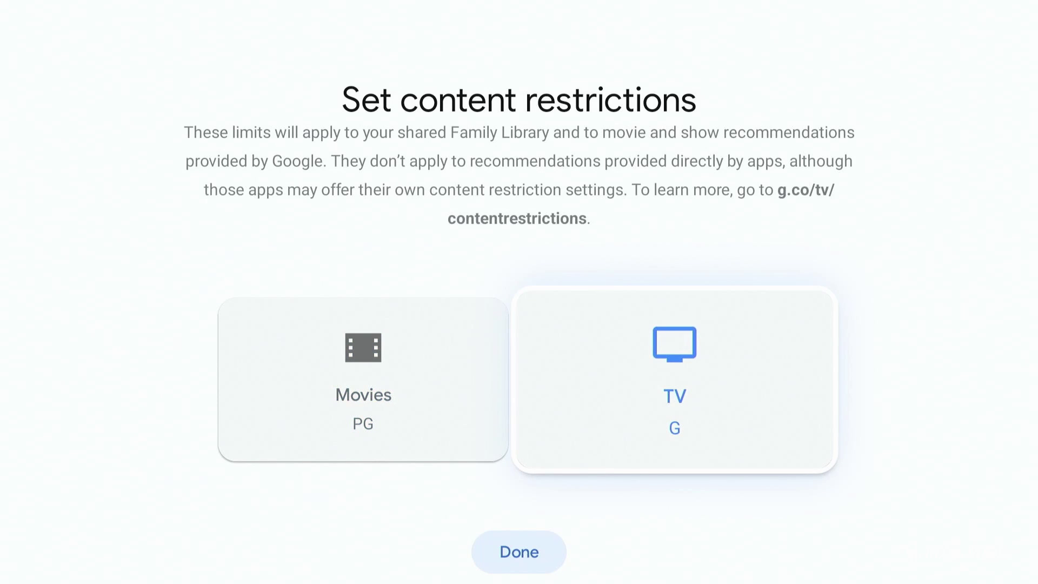
{"action": "key", "text": "Down"}
{"action": "key", "text": "Return"}
- Apply the Space travel home screen theme
{"action": "key", "text": "Return"}
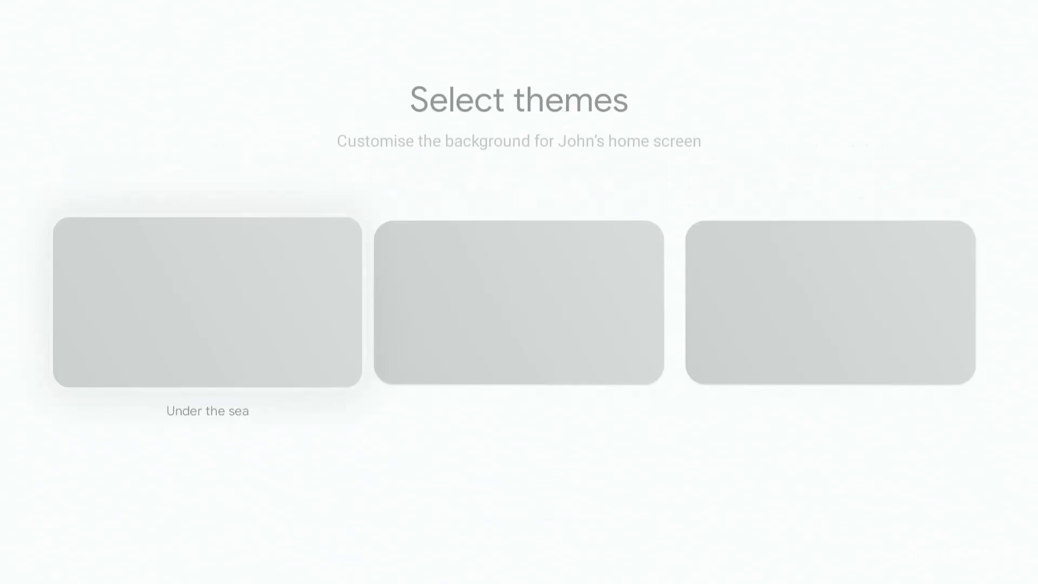
{"action": "key", "text": "Right"}
{"action": "key", "text": "Right"}
{"action": "key", "text": "Left"}
{"action": "key", "text": "Return"}
{"action": "key", "text": "Return"}
{"action": "key", "text": "Right"}
{"action": "key", "text": "Return"}
{"action": "key", "text": "Right"}
{"action": "key", "text": "Right"}
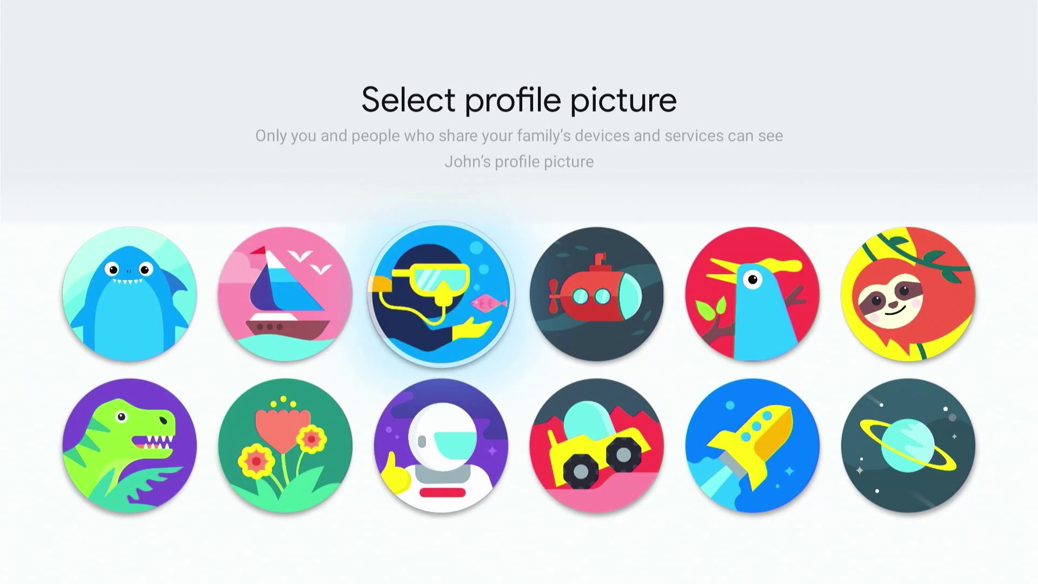
{"action": "key", "text": "Down"}
{"action": "key", "text": "Return"}
{"action": "key", "text": "Return"}
{"action": "key", "text": "Right"}
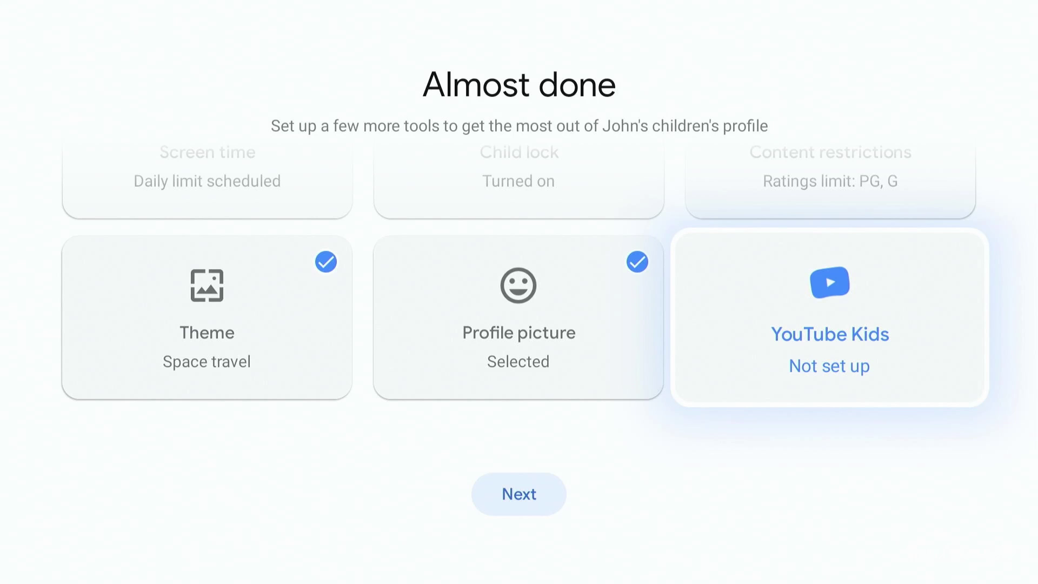
- Set up YouTube Kids with Younger content and search on, then continue past the checklist
{"action": "key", "text": "Return"}
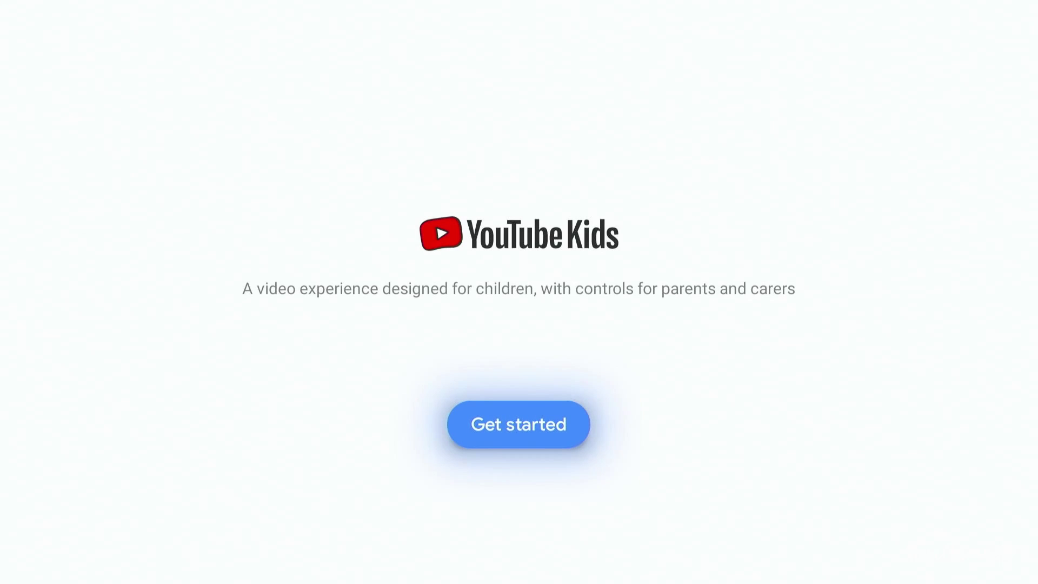
{"action": "key", "text": "Return"}
{"action": "key", "text": "Return"}
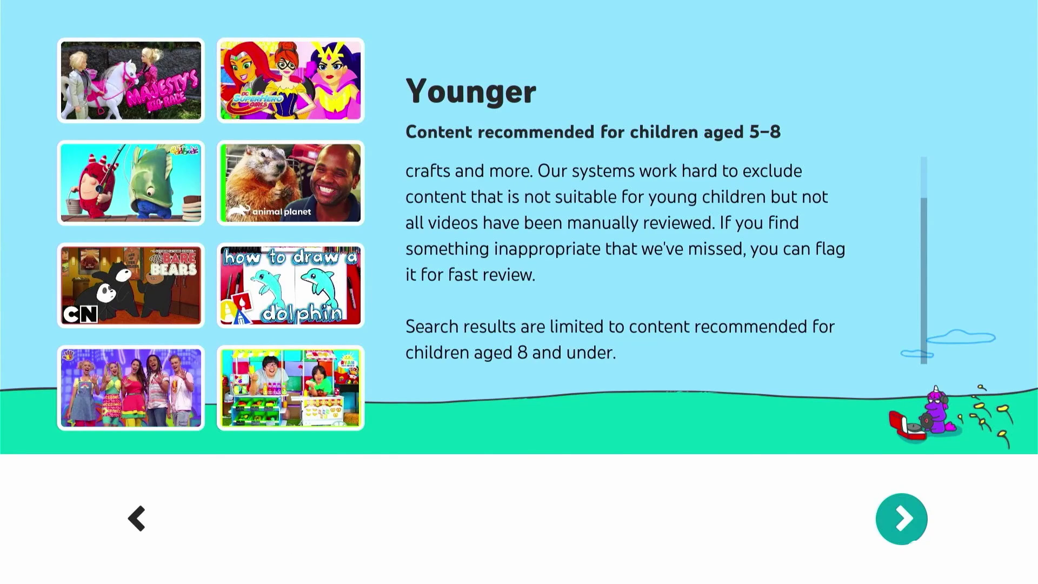
{"action": "key", "text": "Return"}
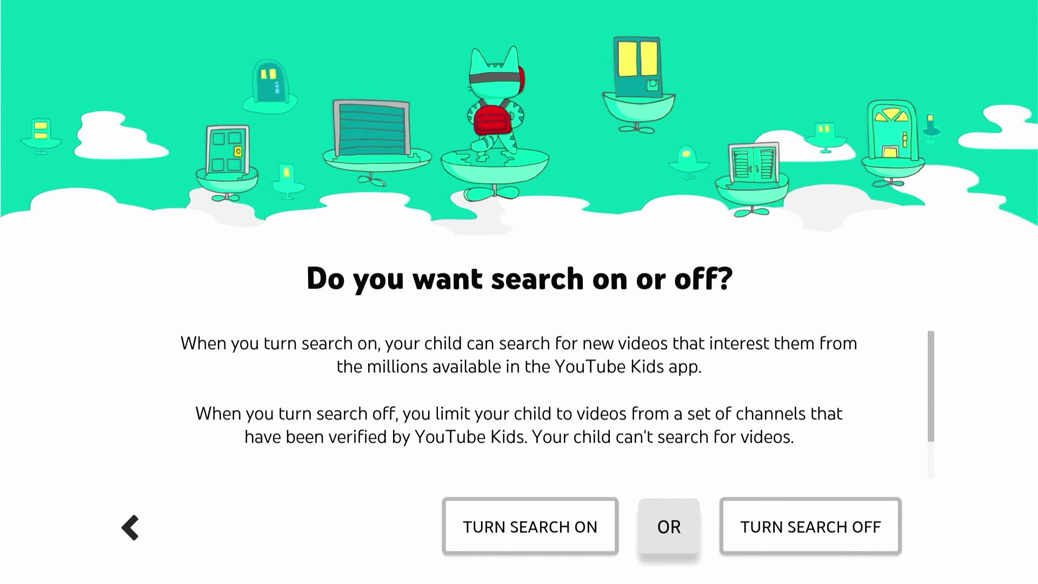
{"action": "key", "text": "Left"}
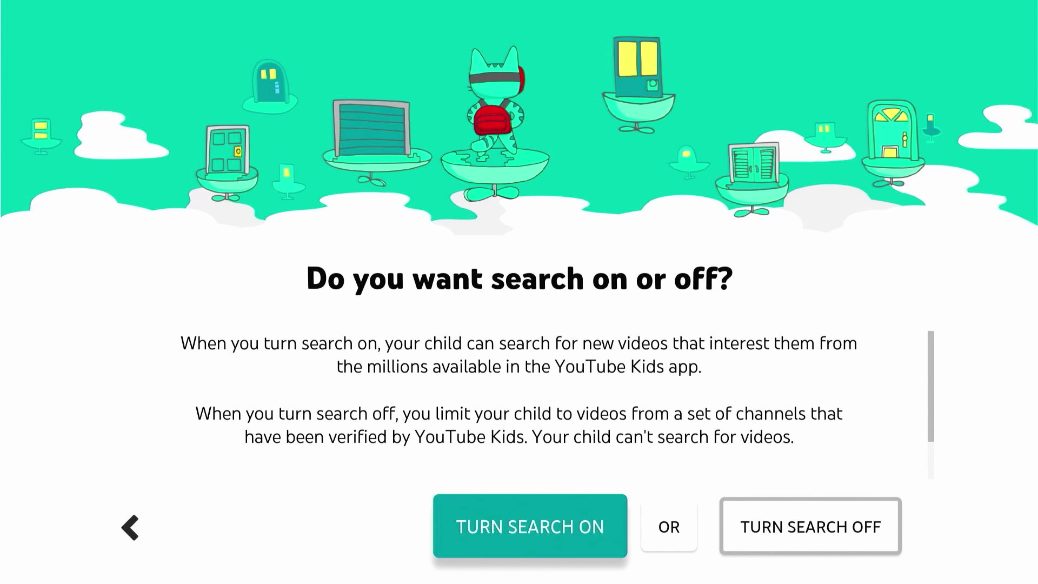
{"action": "key", "text": "Return"}
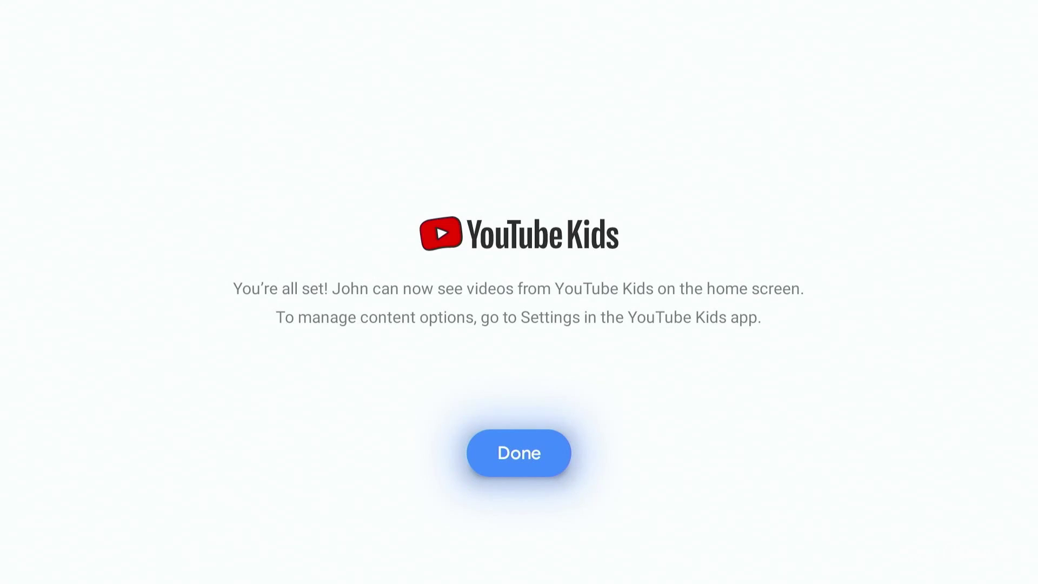
{"action": "key", "text": "Return"}
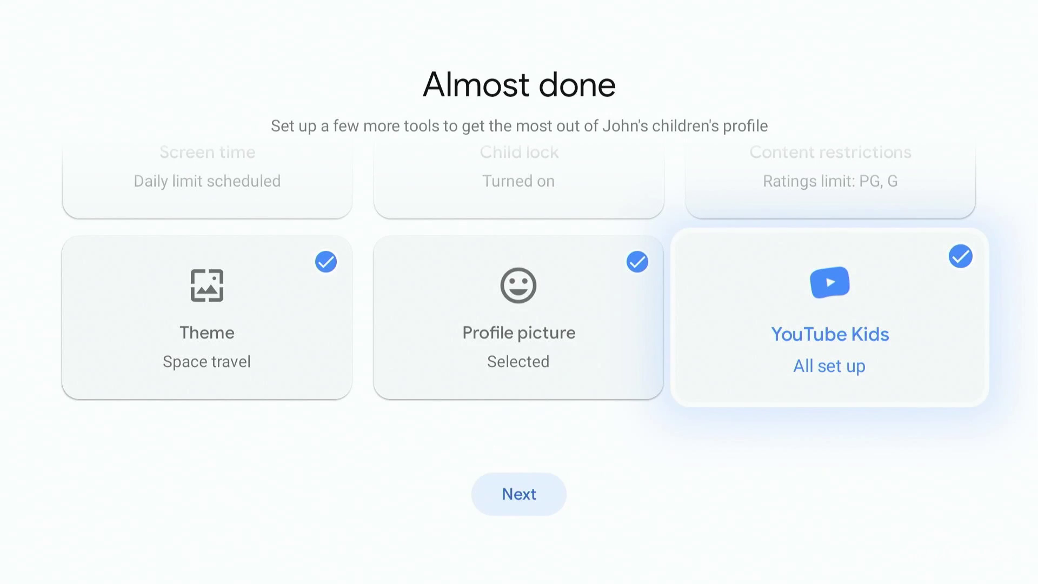
{"action": "key", "text": "Down"}
{"action": "key", "text": "Return"}
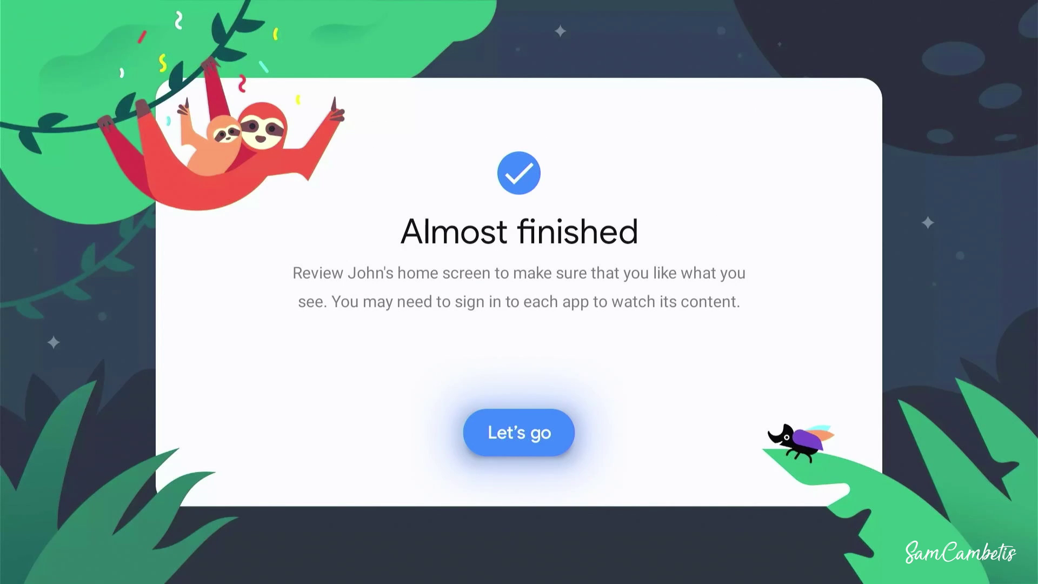
- Enter John's space-themed home screen and select the Manage apps card in the Apps row
{"action": "key", "text": "Return"}
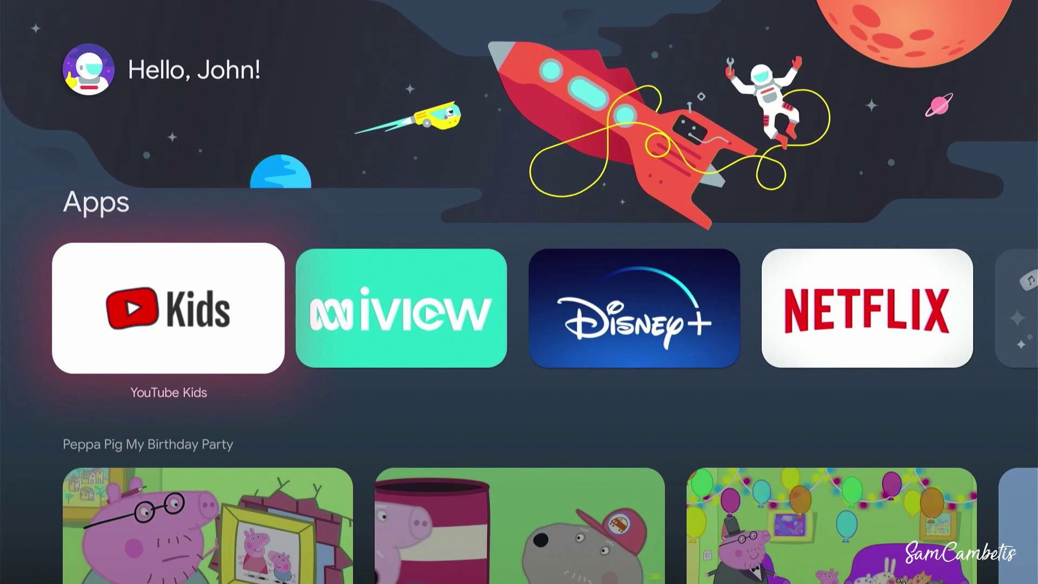
{"action": "key", "text": "Right"}
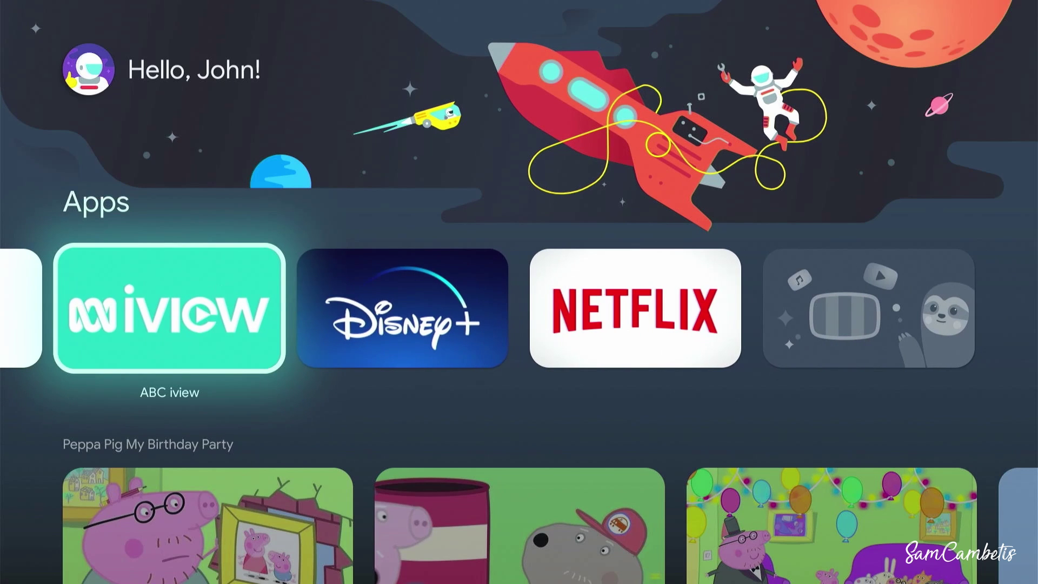
{"action": "key", "text": "Right"}
{"action": "key", "text": "Right"}
{"action": "key", "text": "Right"}
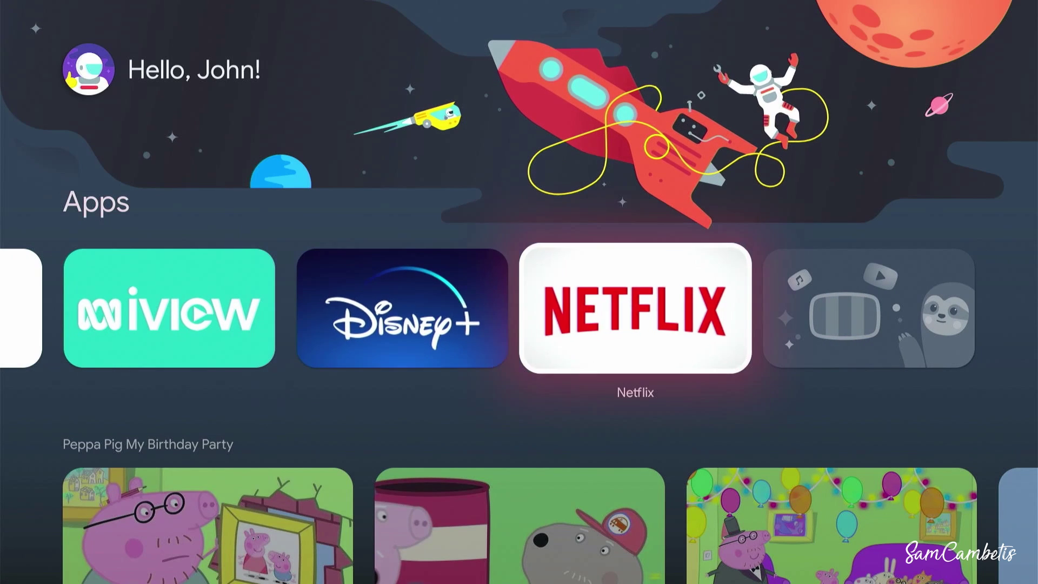
{"action": "key", "text": "Return"}
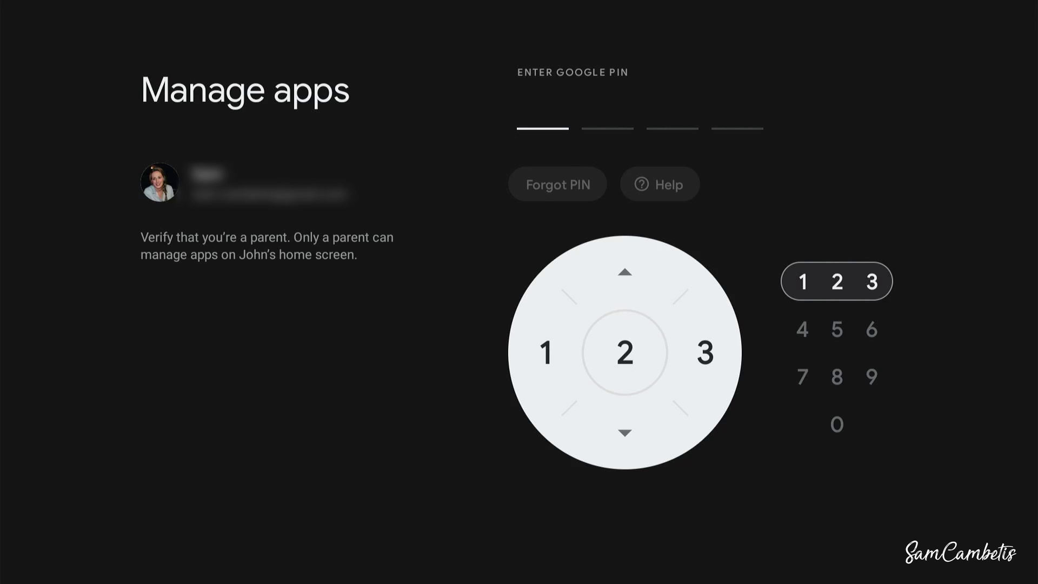
- Cancel the PIN prompt and browse the Peppa Pig My Birthday Party episodes
{"action": "key", "text": "Escape"}
{"action": "key", "text": "Down"}
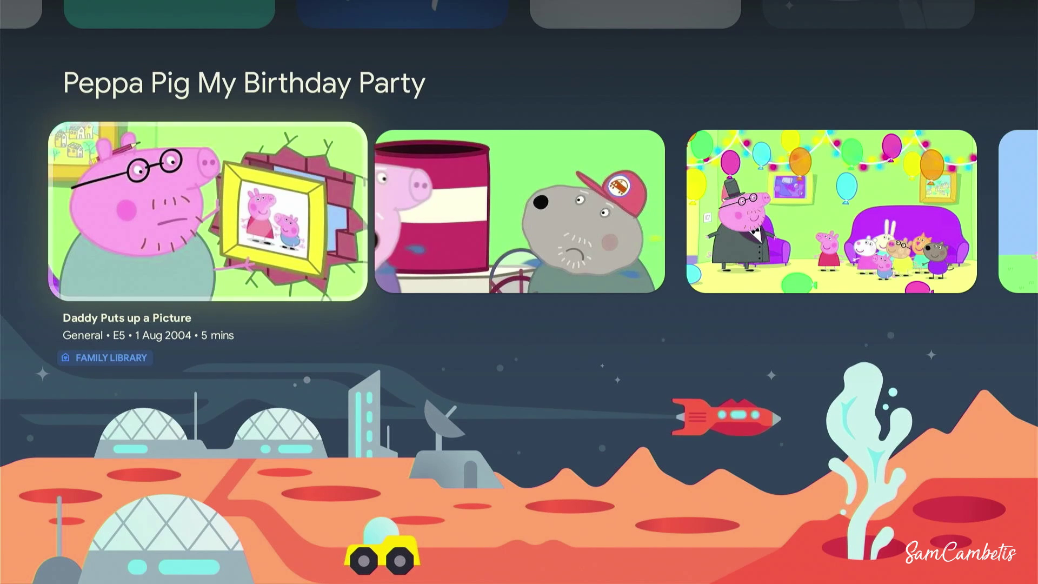
{"action": "key", "text": "Right"}
{"action": "key", "text": "Right"}
{"action": "key", "text": "Right"}
{"action": "key", "text": "Right"}
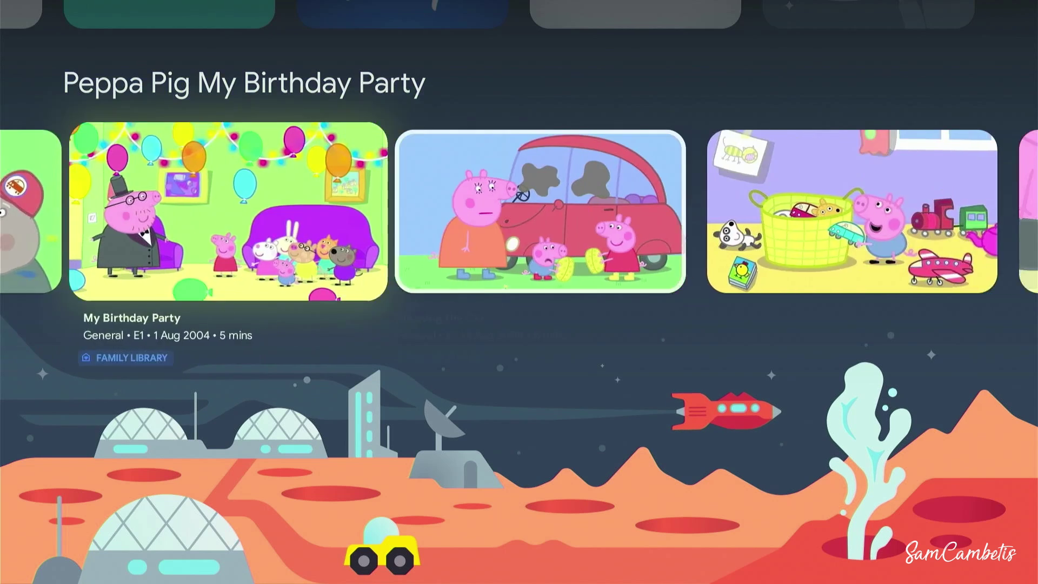
{"action": "key", "text": "Left"}
{"action": "key", "text": "Left"}
{"action": "key", "text": "Left"}
{"action": "key", "text": "Left"}
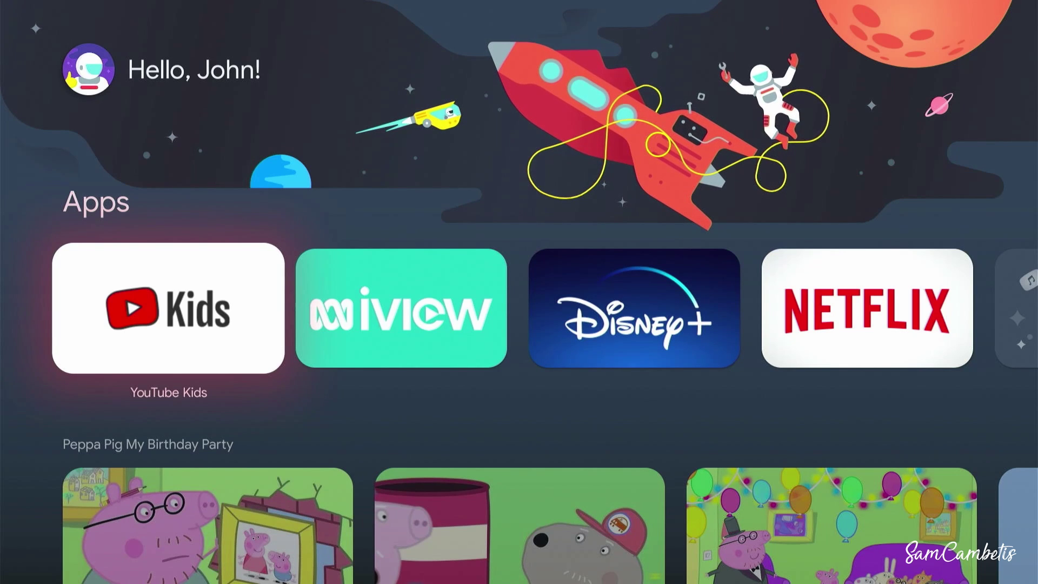
- Reselect the Space travel theme and profile picture, then open parental settings with the PIN
{"action": "key", "text": "Up"}
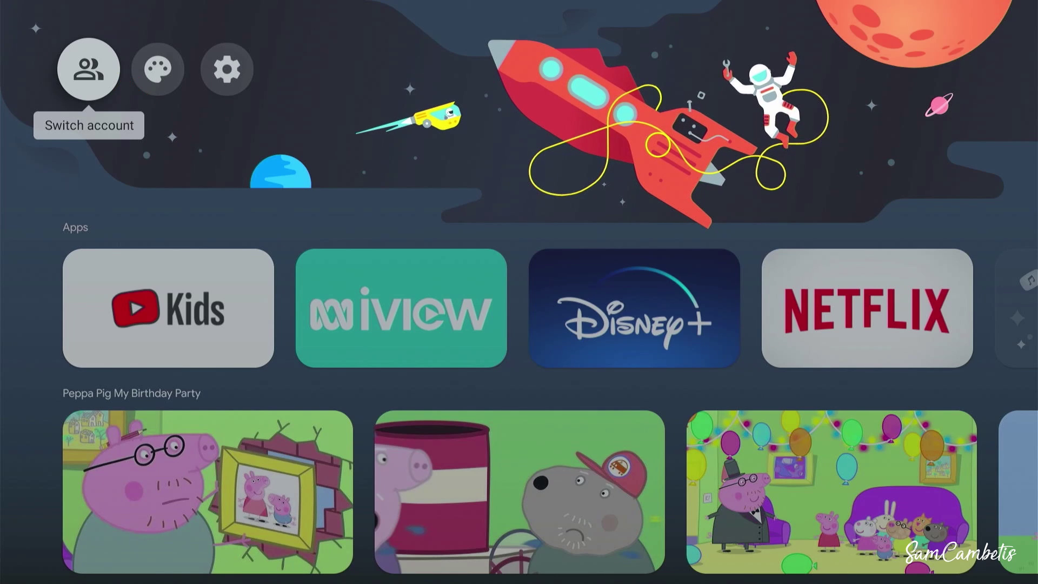
{"action": "key", "text": "Right"}
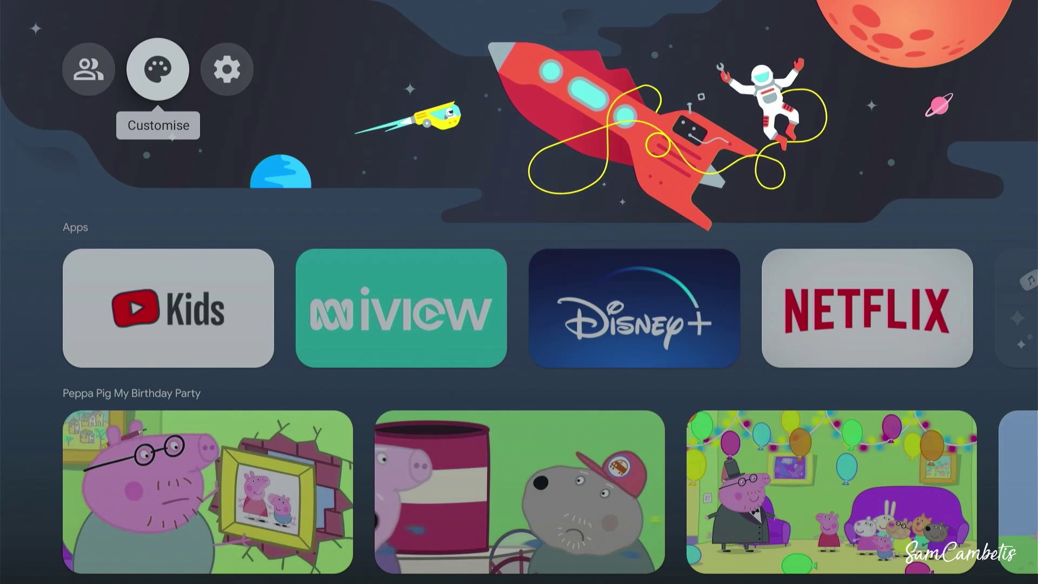
{"action": "key", "text": "Return"}
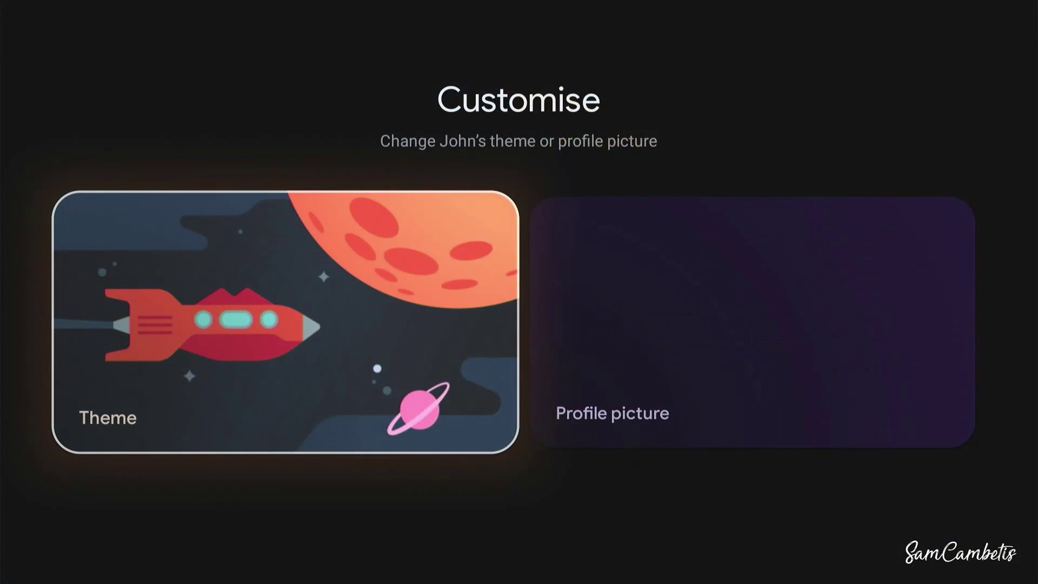
{"action": "key", "text": "Return"}
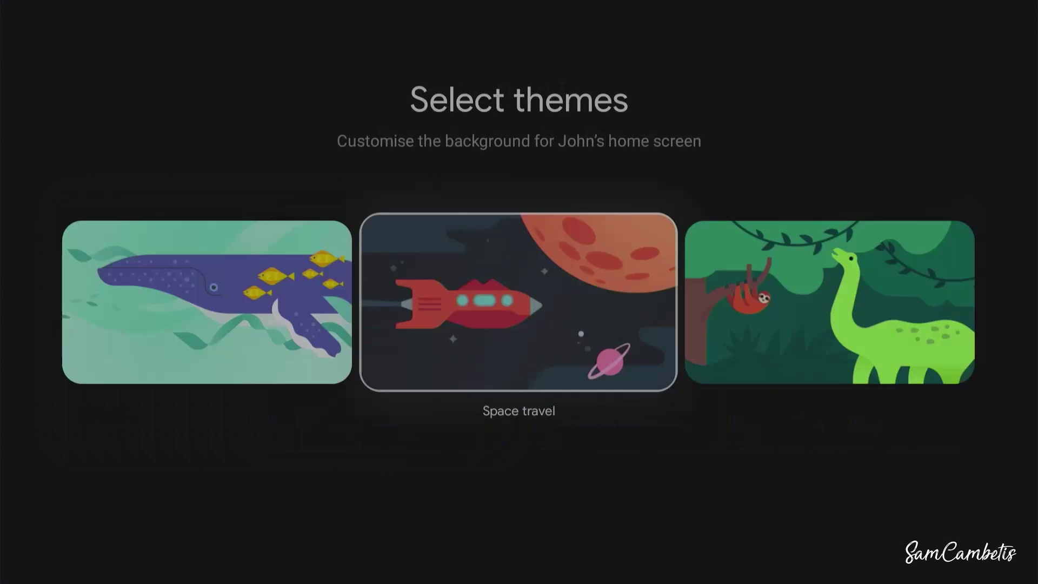
{"action": "key", "text": "Return"}
{"action": "key", "text": "Right"}
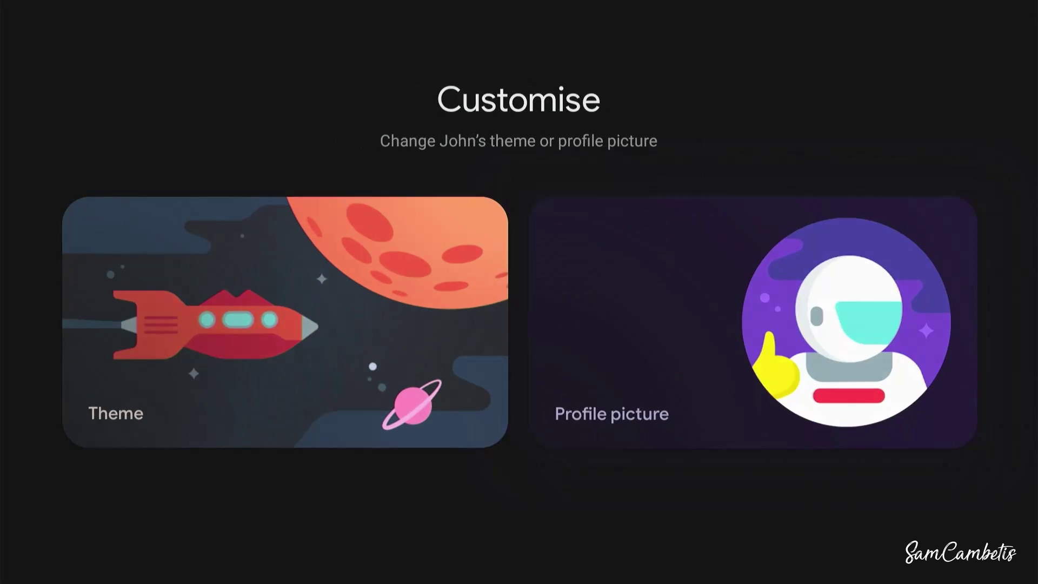
{"action": "key", "text": "Return"}
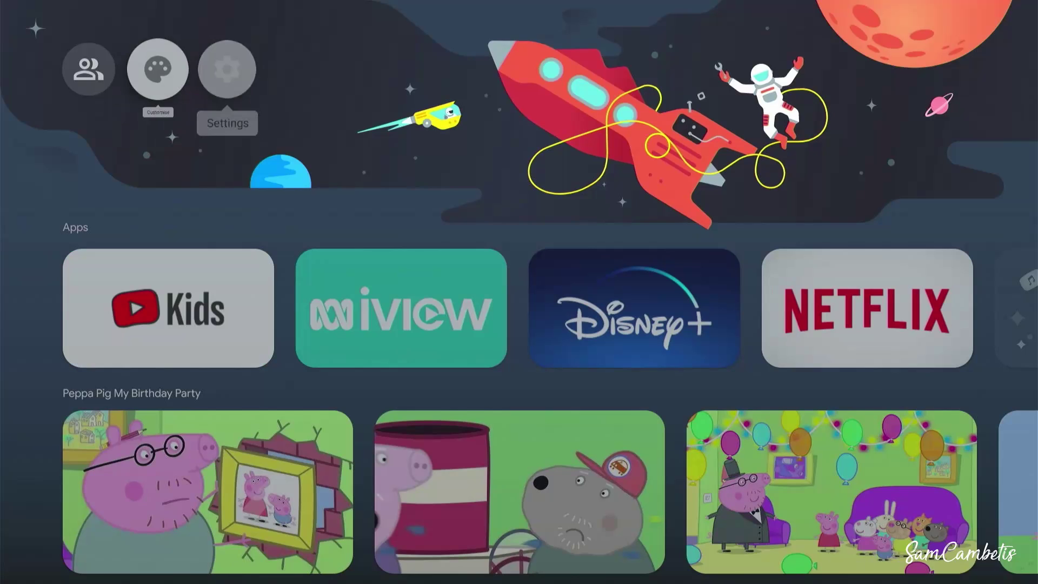
{"action": "key", "text": "Right"}
{"action": "key", "text": "Return"}
{"action": "key", "text": "Return"}
{"action": "key", "text": "Return"}
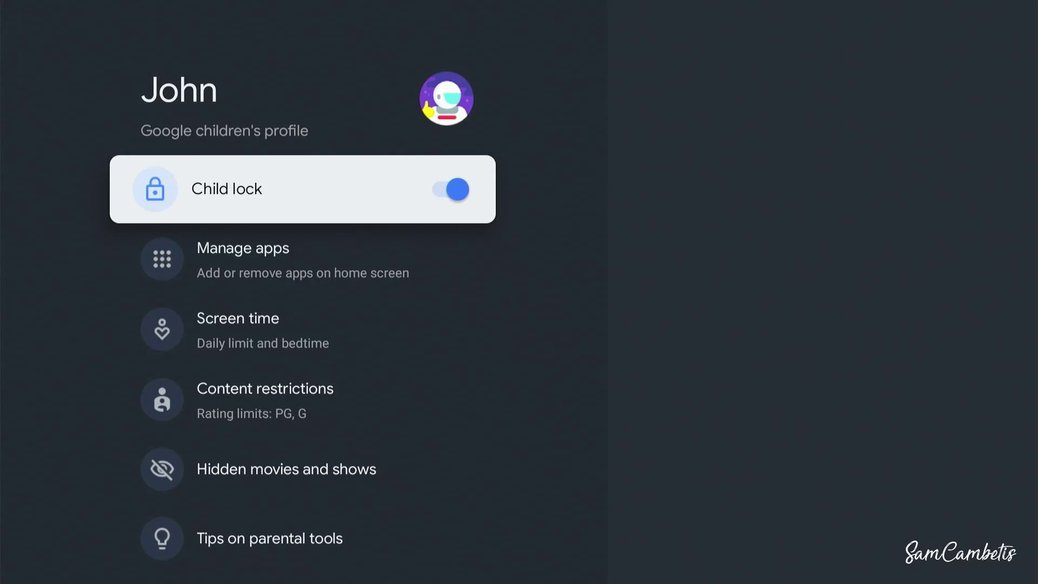
- Scroll through John's Screen time, content ratings and Hidden movies and shows settings
{"action": "key", "text": "Down"}
{"action": "key", "text": "Down"}
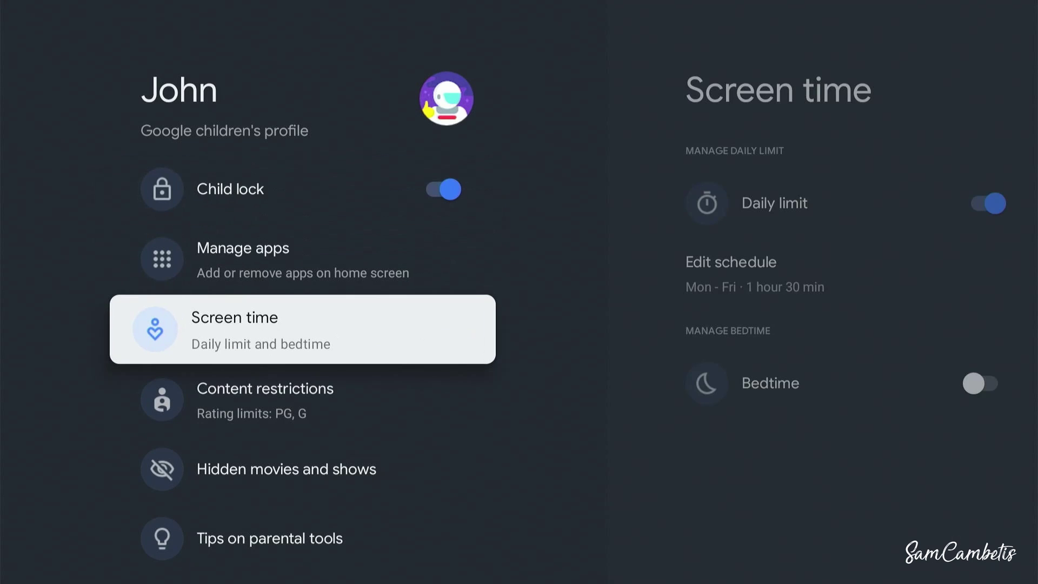
{"action": "key", "text": "Down"}
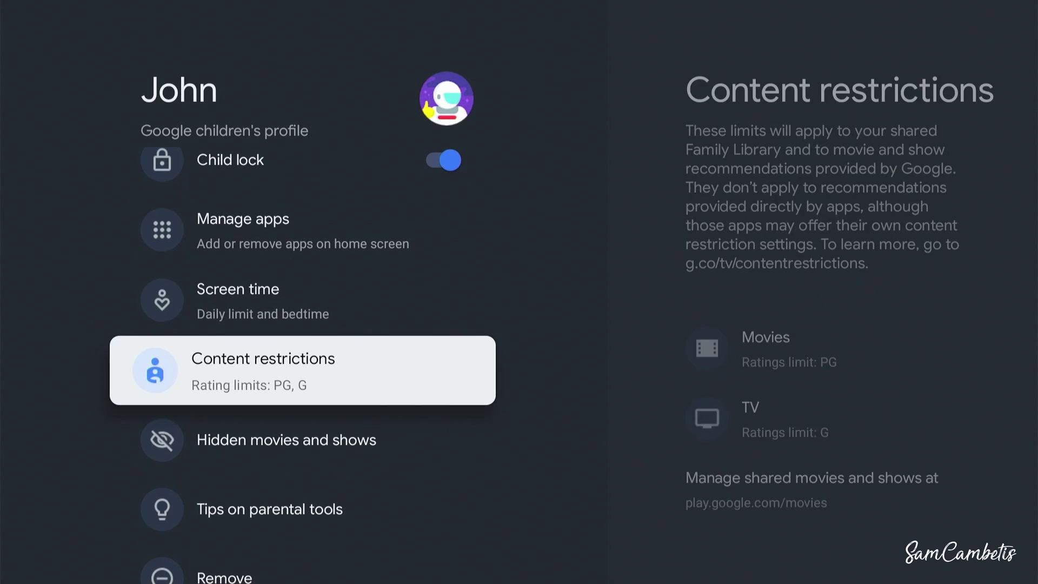
{"action": "key", "text": "Down"}
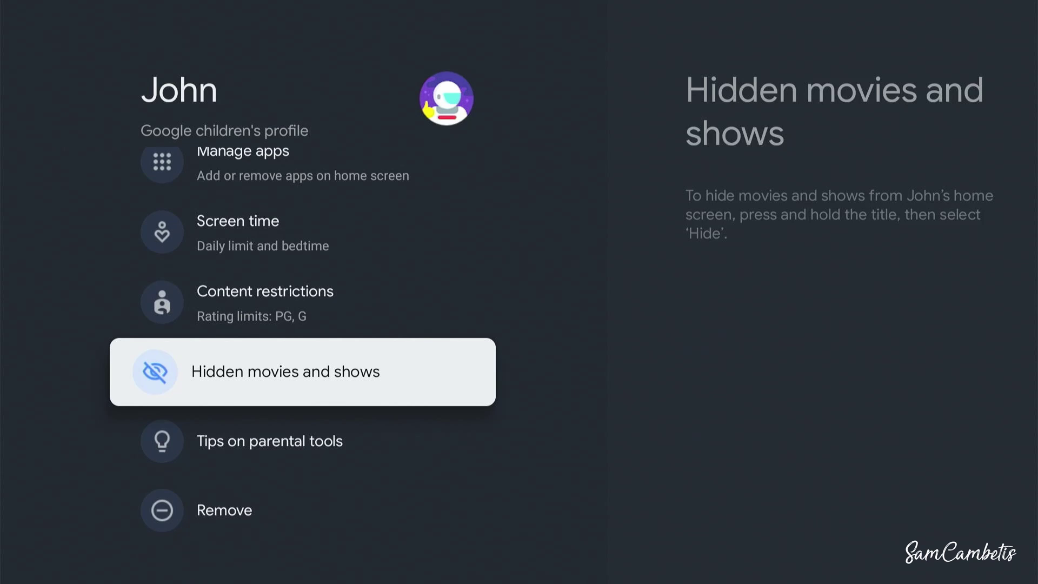
{"action": "key", "text": "Down"}
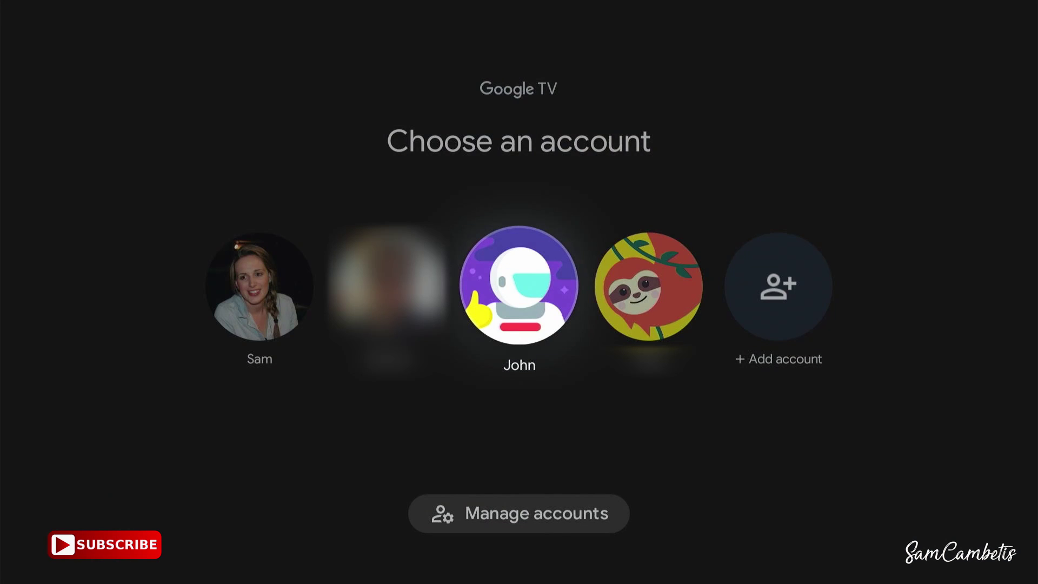